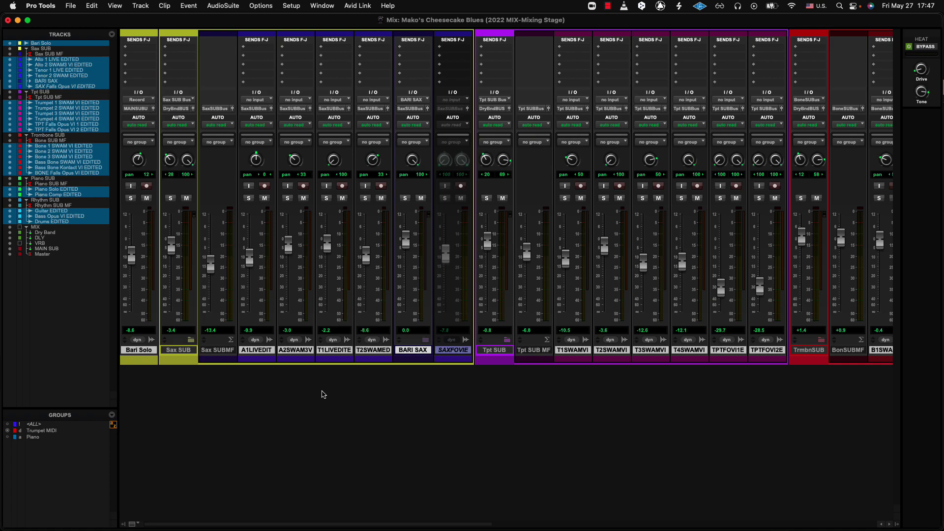
# Hide the Tracks/Groups list and scroll the mixer right to show the Master fader
pyautogui.click(123, 525)
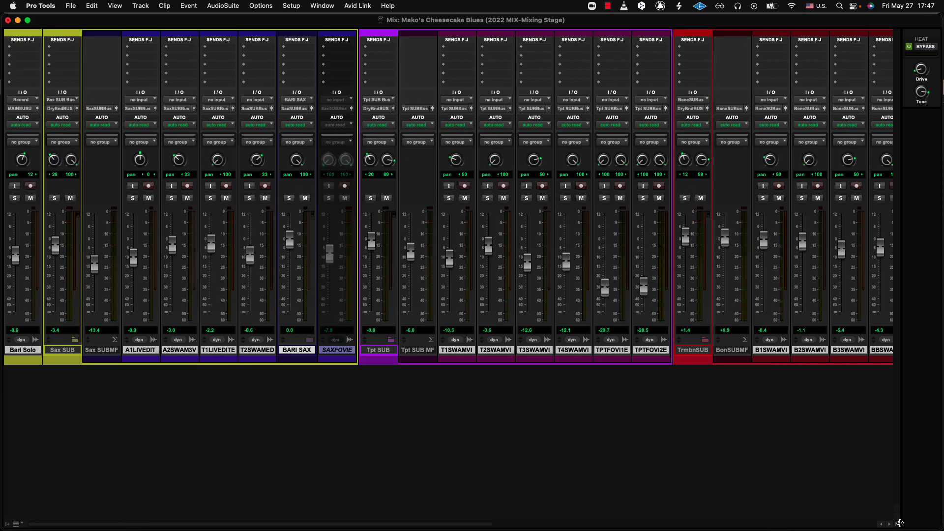
pyautogui.hscroll(15, 484, 436)
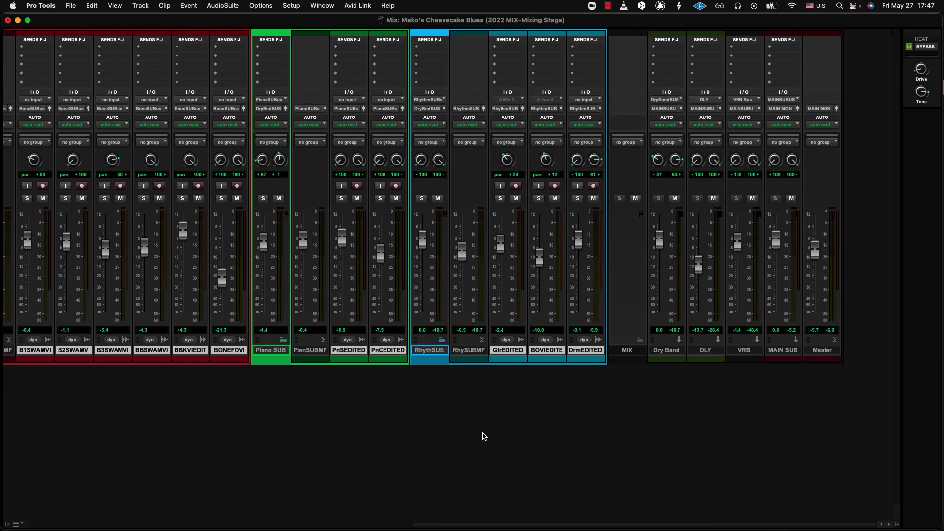
pyautogui.hscroll(-1, 484, 436)
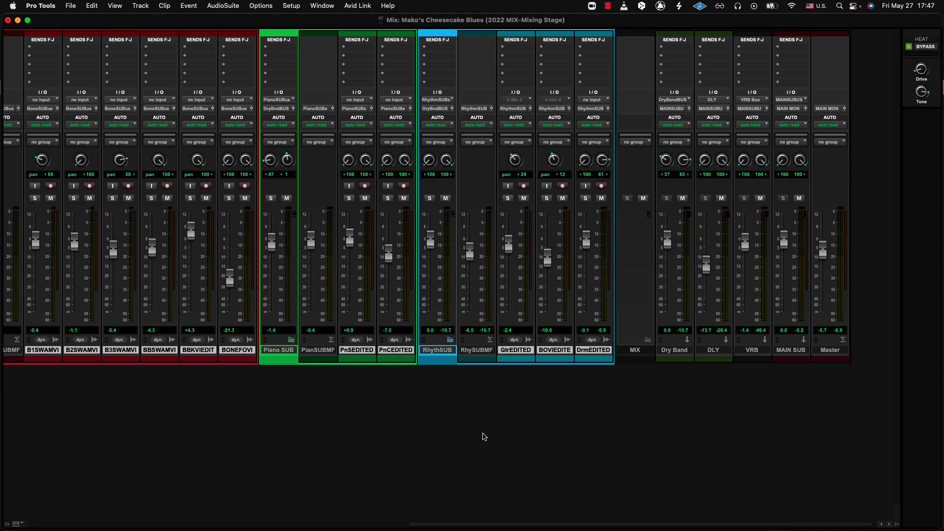
pyautogui.hscroll(1, 484, 436)
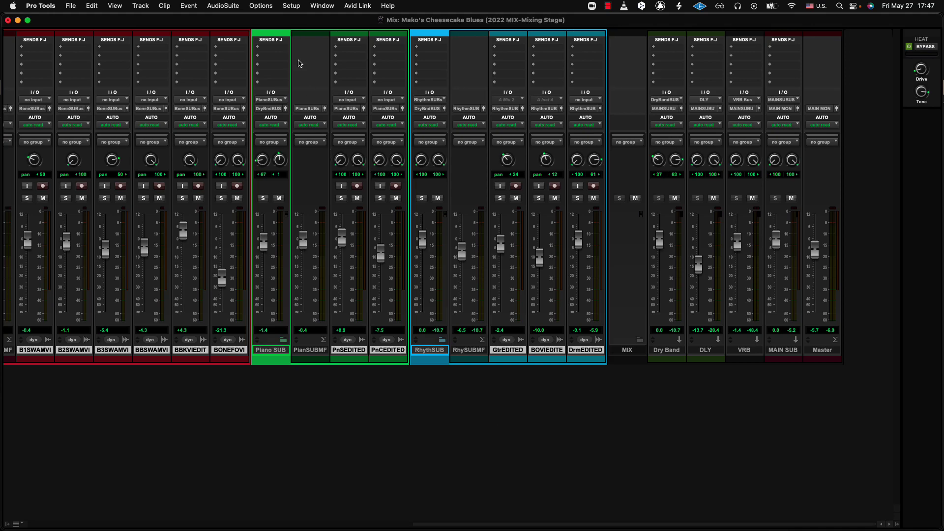
# In I/O Setup's Bus page, add a new stereo bus named CUE, leaving MAIN MON on Out 1-2
pyautogui.click(295, 6)
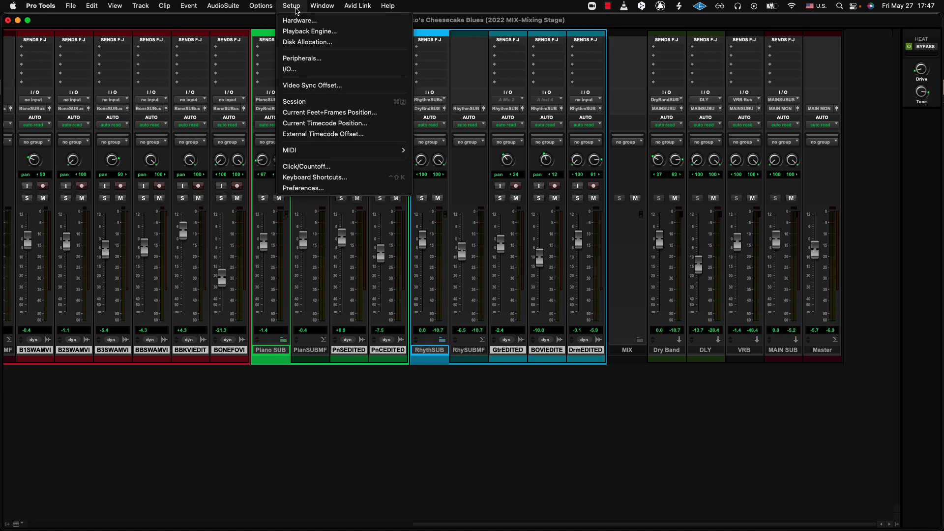
pyautogui.click(303, 71)
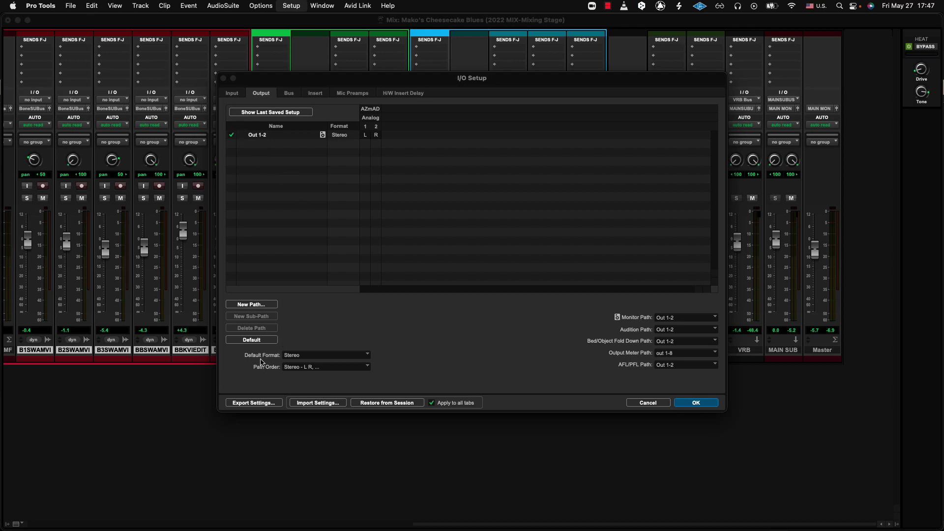
pyautogui.click(289, 94)
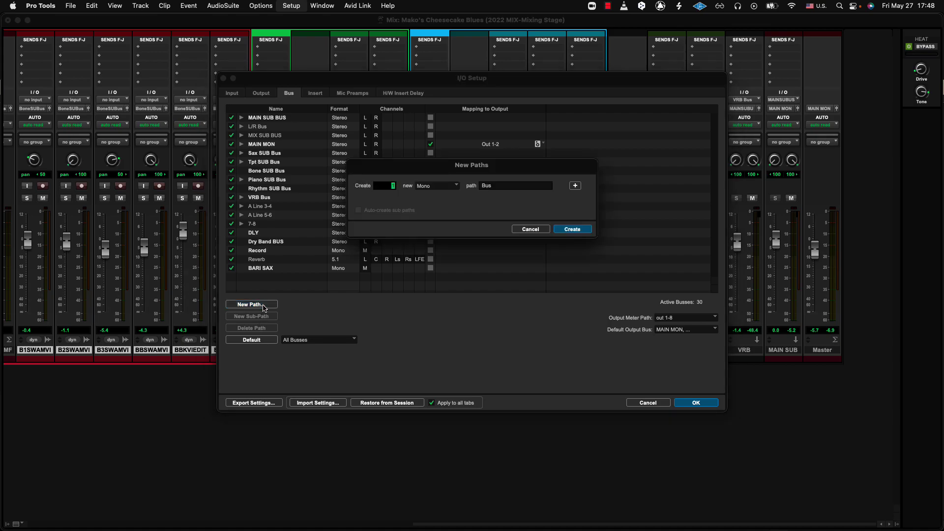
pyautogui.click(430, 188)
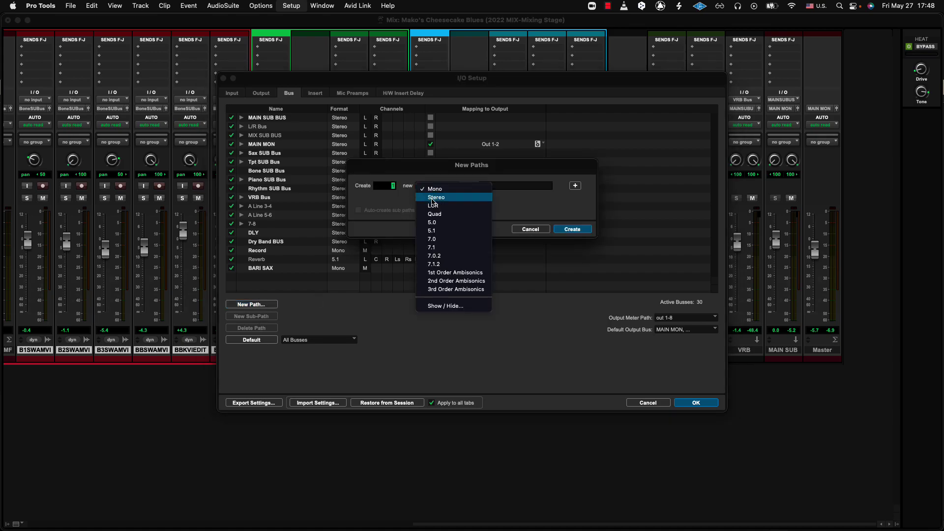
pyautogui.click(433, 197)
pyautogui.click(502, 186)
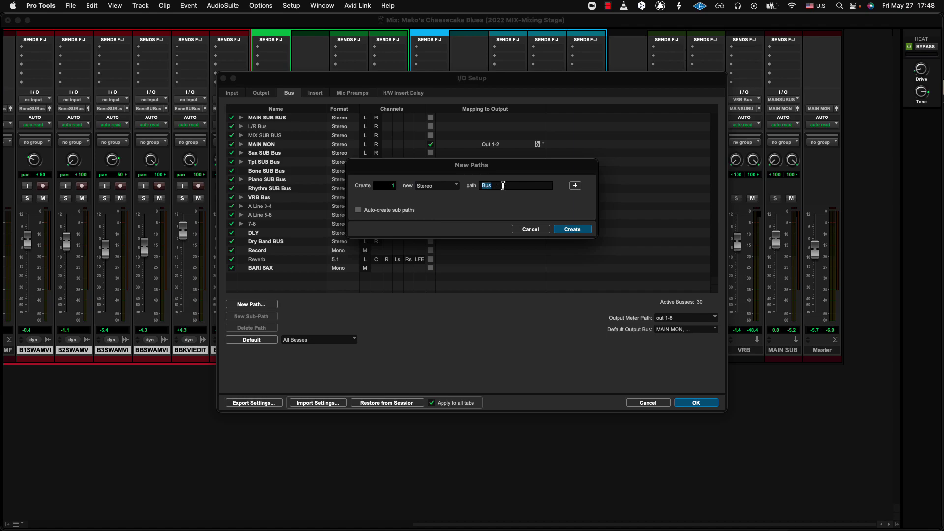
pyautogui.write('CUE 1')
pyautogui.press('Return')
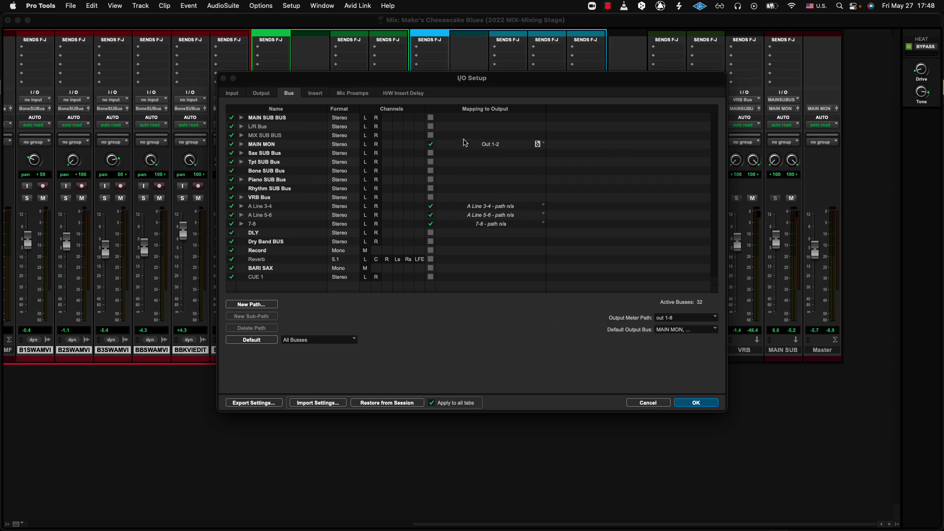
pyautogui.click(430, 145)
pyautogui.click(430, 144)
# Close I/O Setup keeping the CUE 1 bus and scroll the mixer back left
pyautogui.click(708, 407)
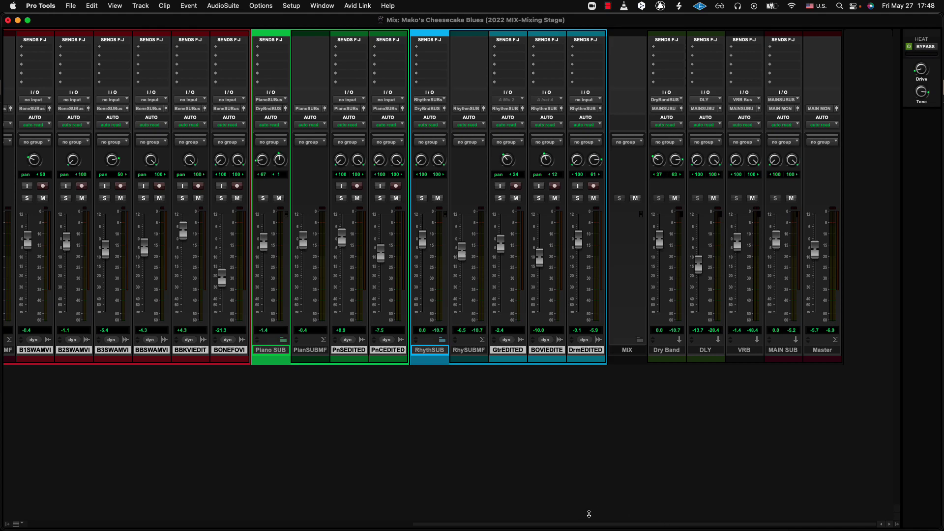
pyautogui.hscroll(-15, 564, 444)
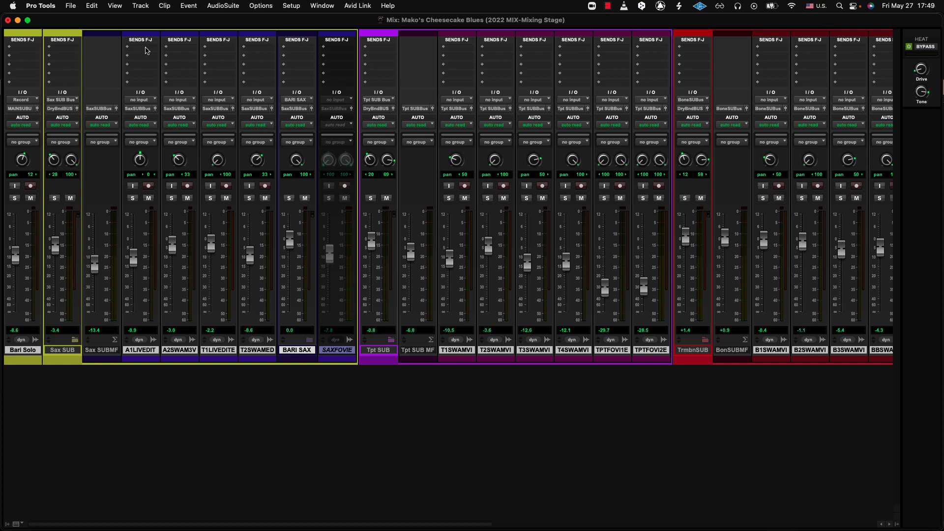
# Route send F on A1LIVEDITE and the other tracks to the CUE 1 stereo bus
pyautogui.click(146, 51)
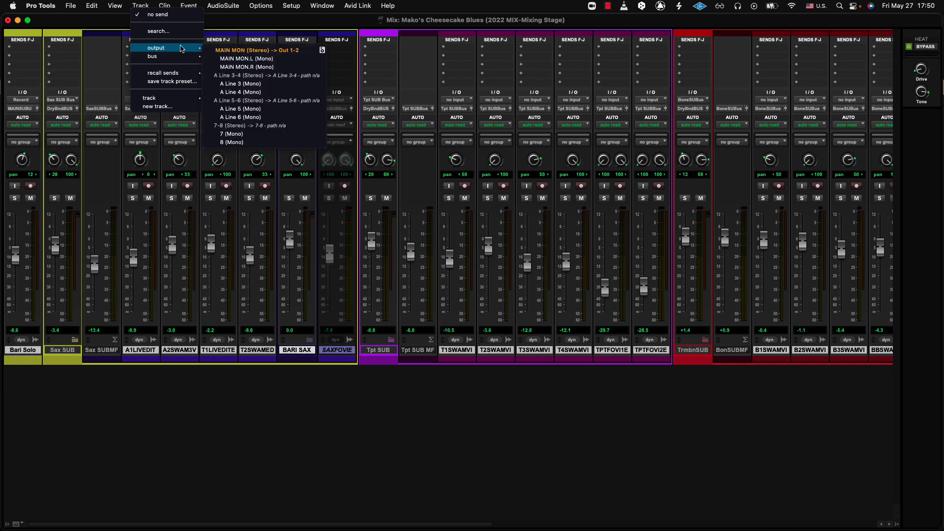
pyautogui.moveTo(173, 57)
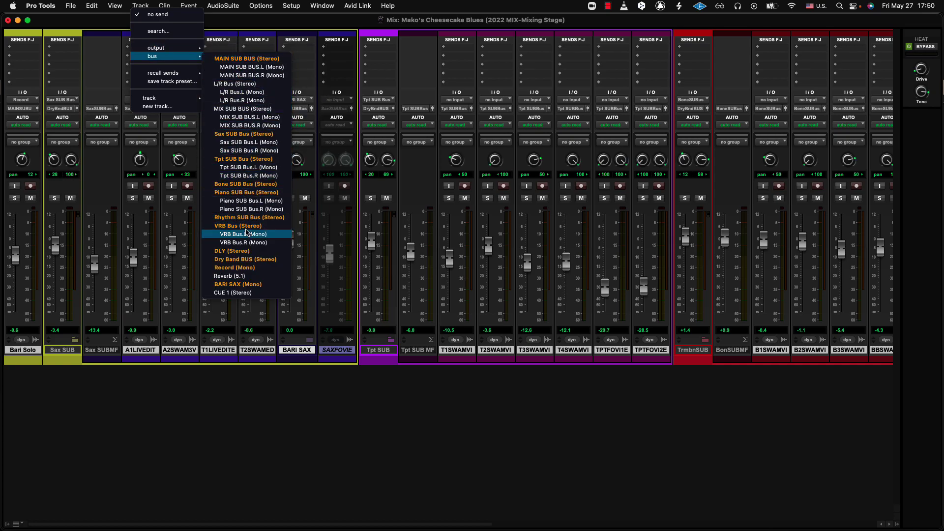
pyautogui.keyDown('alt'); pyautogui.keyDown('shift'); pyautogui.click(256, 293); pyautogui.keyUp('shift'); pyautogui.keyUp('alt')
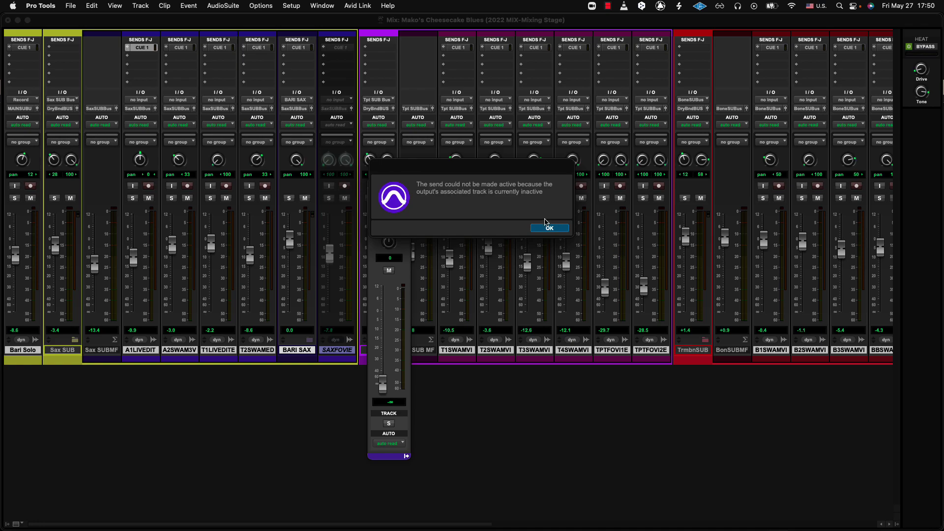
pyautogui.click(549, 228)
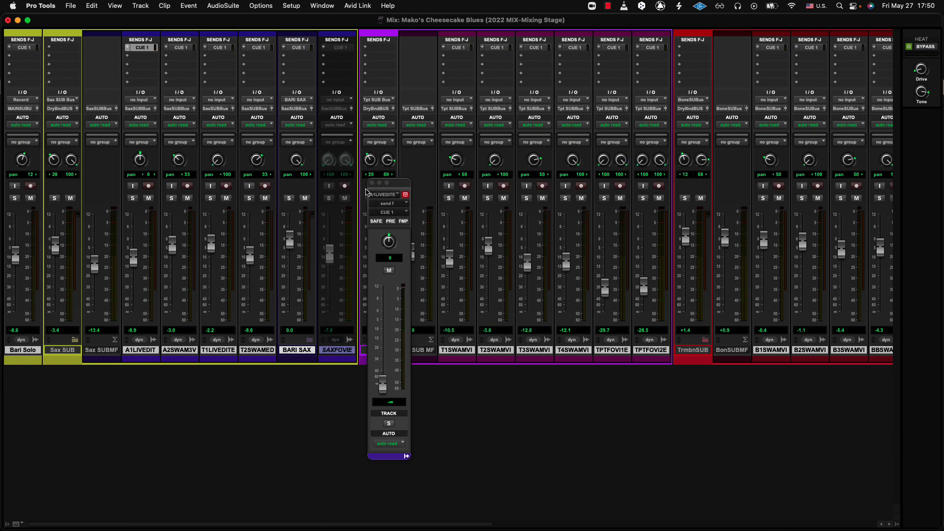
pyautogui.click(373, 183)
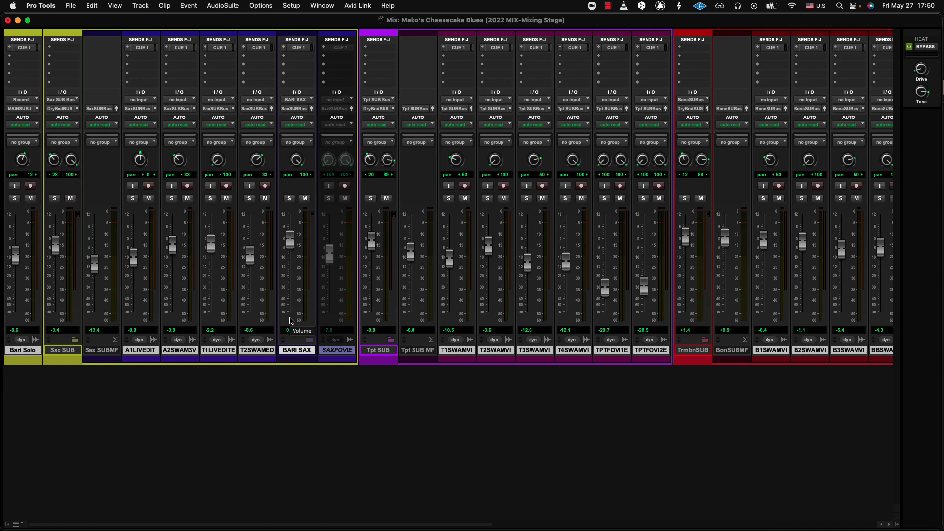
pyautogui.click(142, 48)
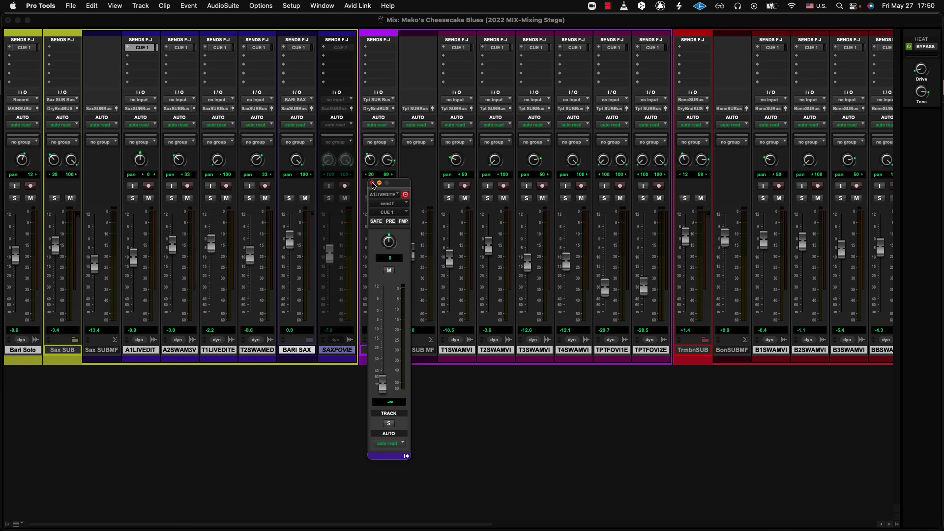
pyautogui.click(372, 183)
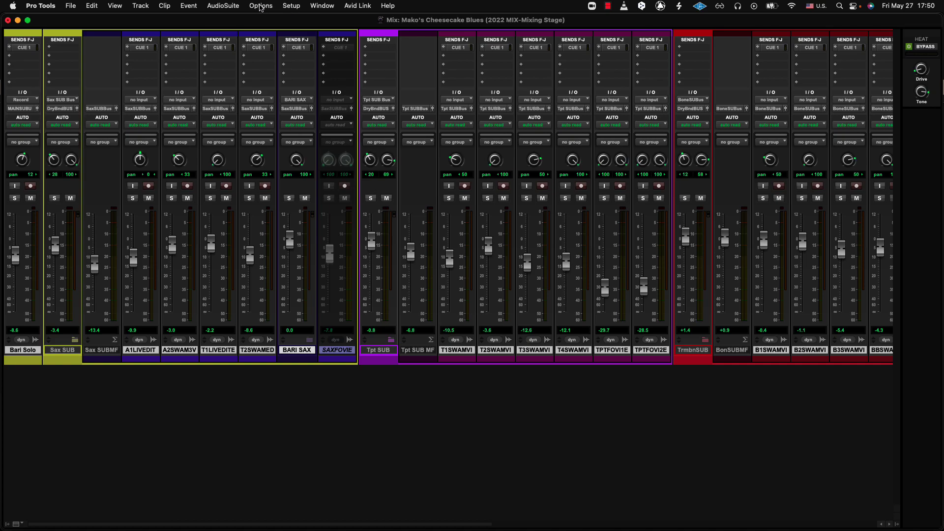
pyautogui.click(290, 6)
pyautogui.click(332, 189)
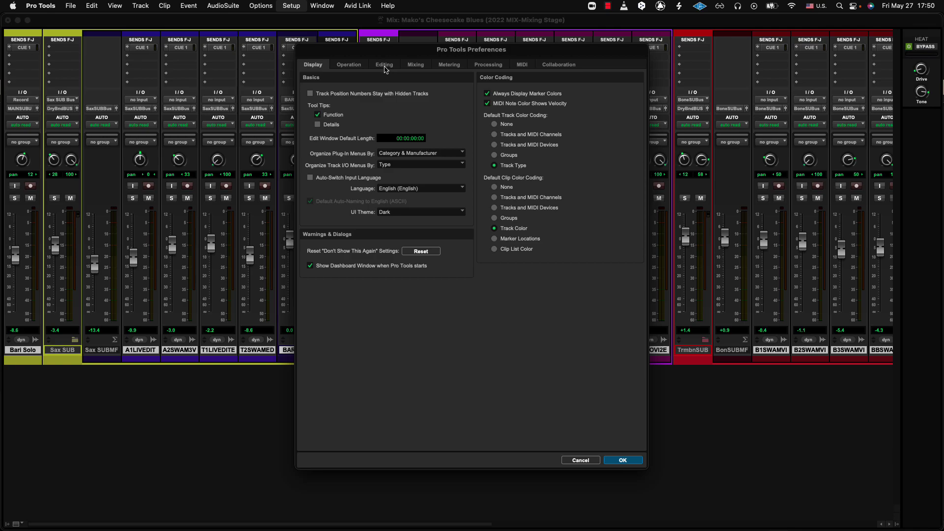
pyautogui.click(407, 67)
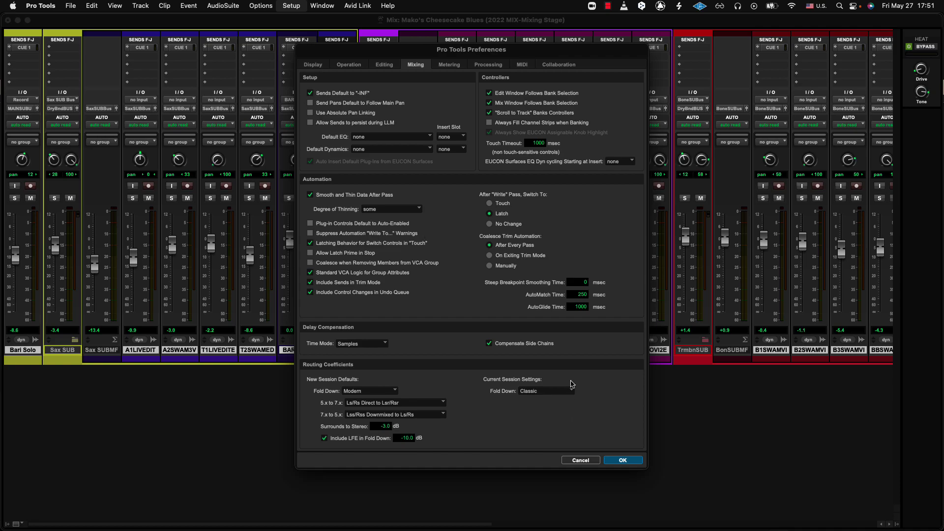
pyautogui.click(588, 462)
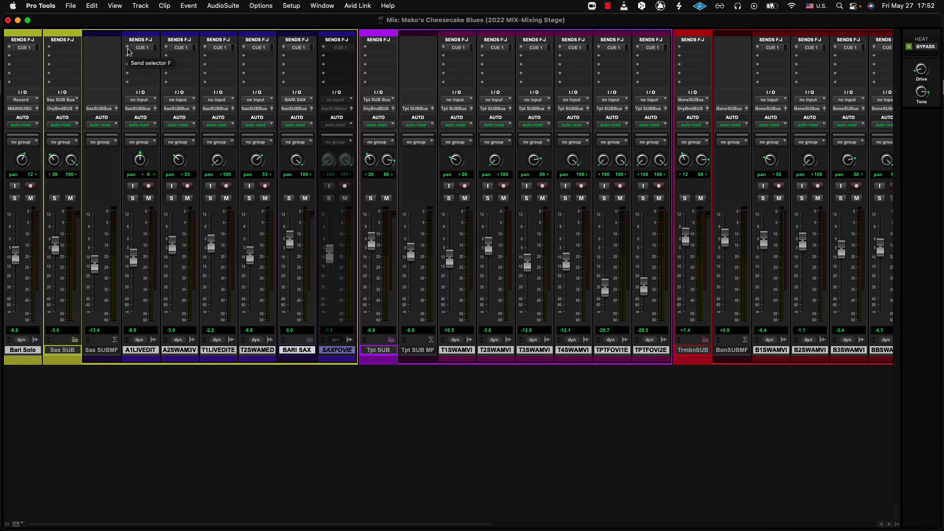
# Show send F level controls on every strip and bring up the Edit > Automation commands
pyautogui.click(127, 50)
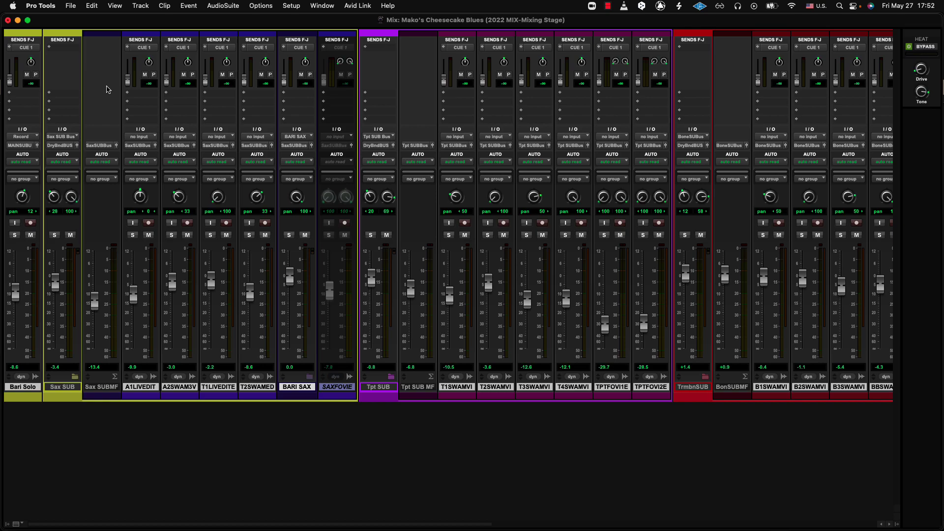
pyautogui.click(92, 7)
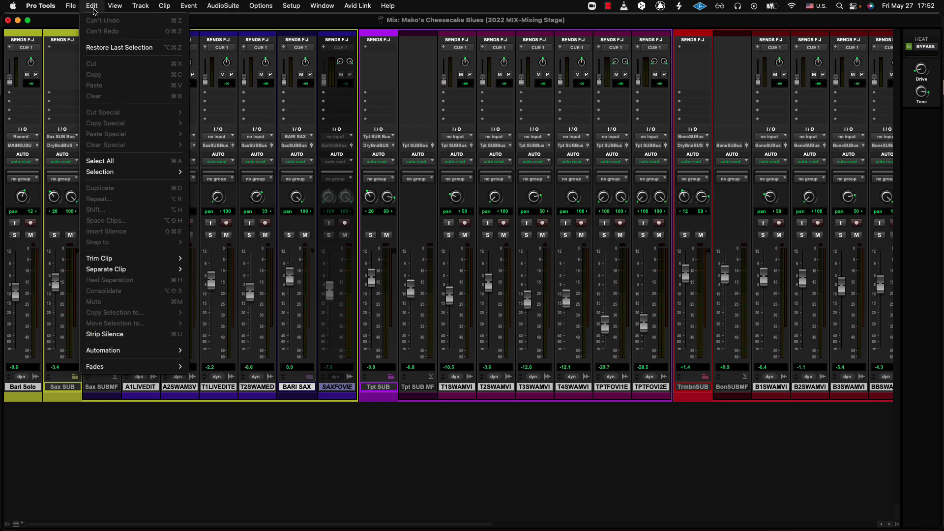
pyautogui.moveTo(160, 353)
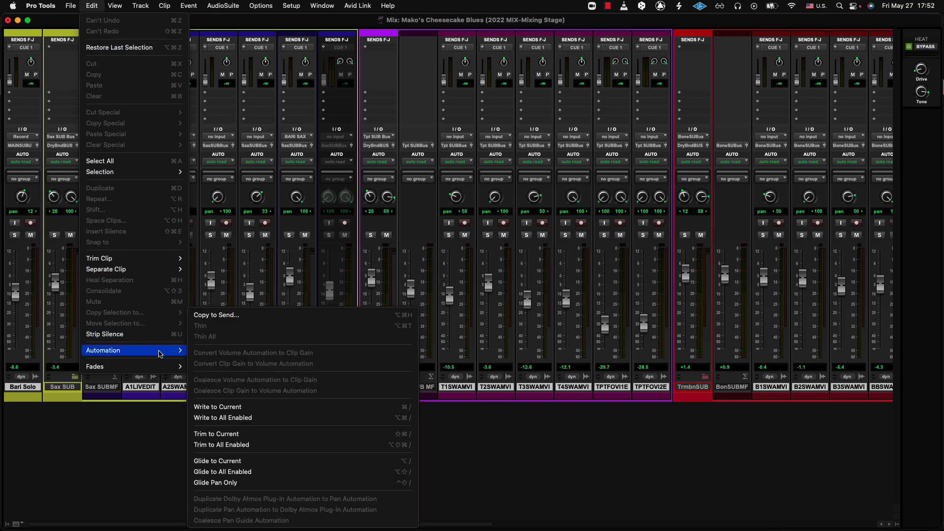
# Open the Copy to Send dialog from the Edit > Automation submenu
pyautogui.click(229, 318)
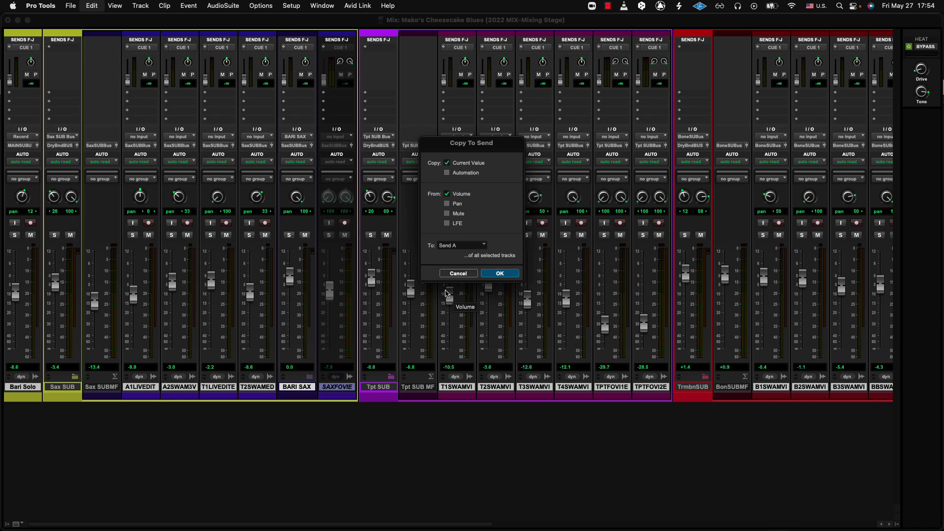
# Set the copy destination to Send F, copying the current Volume only with Pan unchecked
pyautogui.click(464, 245)
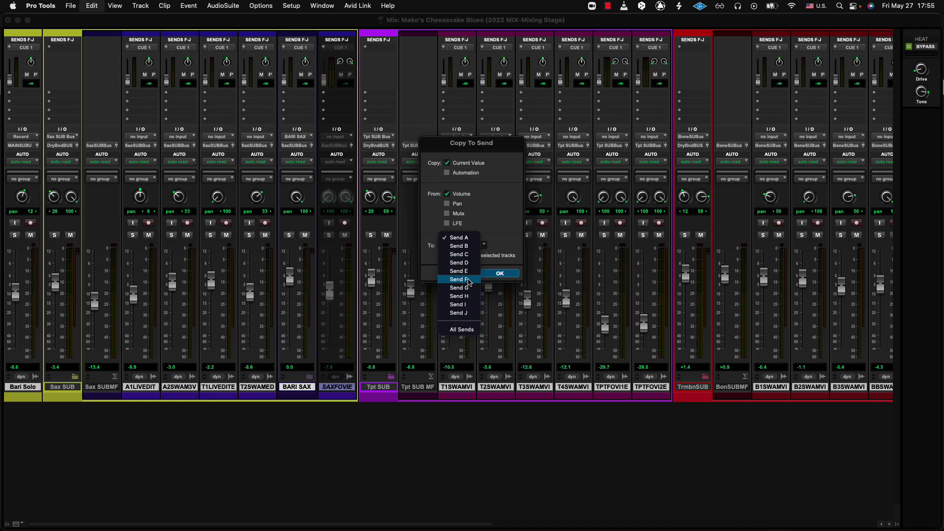
pyautogui.click(468, 282)
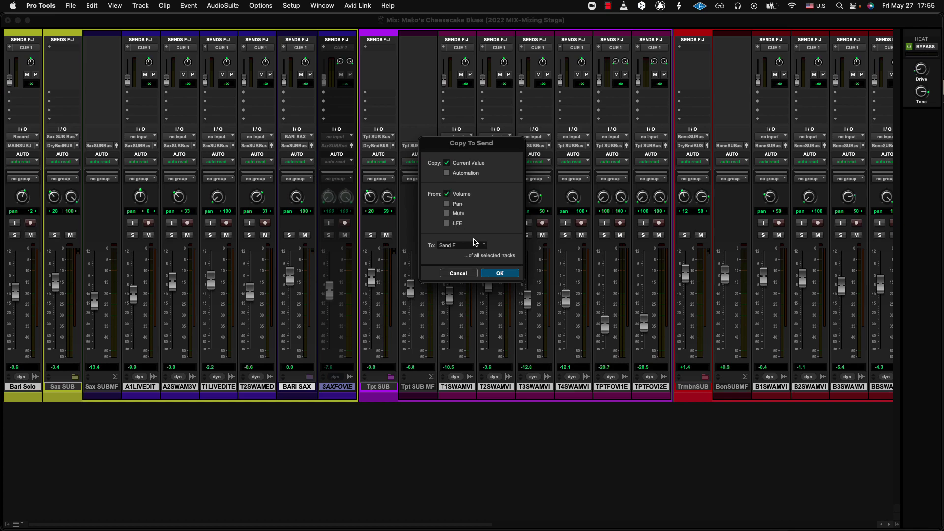
pyautogui.click(463, 208)
pyautogui.click(462, 208)
# Apply Copy To Send so each track's send F level matches its fader volume
pyautogui.click(498, 274)
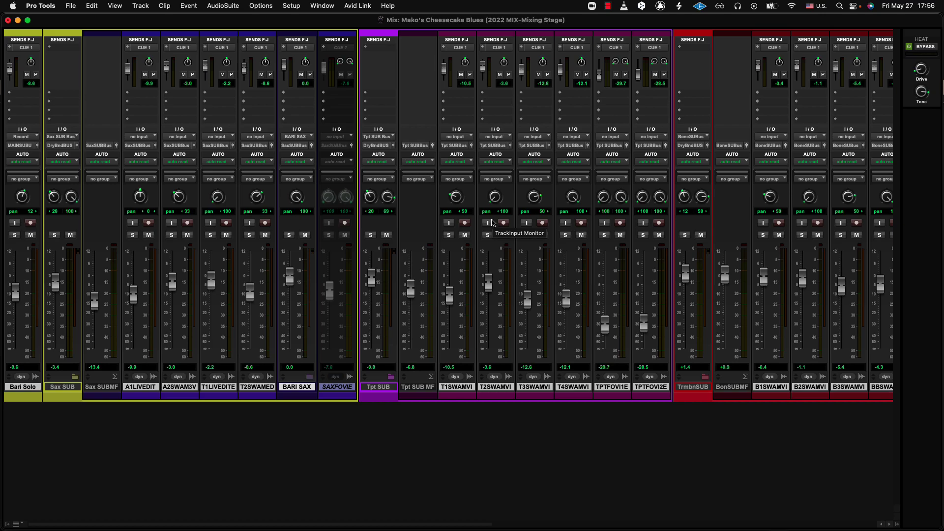
# Scroll the mixer right to the brass tracks through the Master strip
pyautogui.hscroll(10, 544, 314)
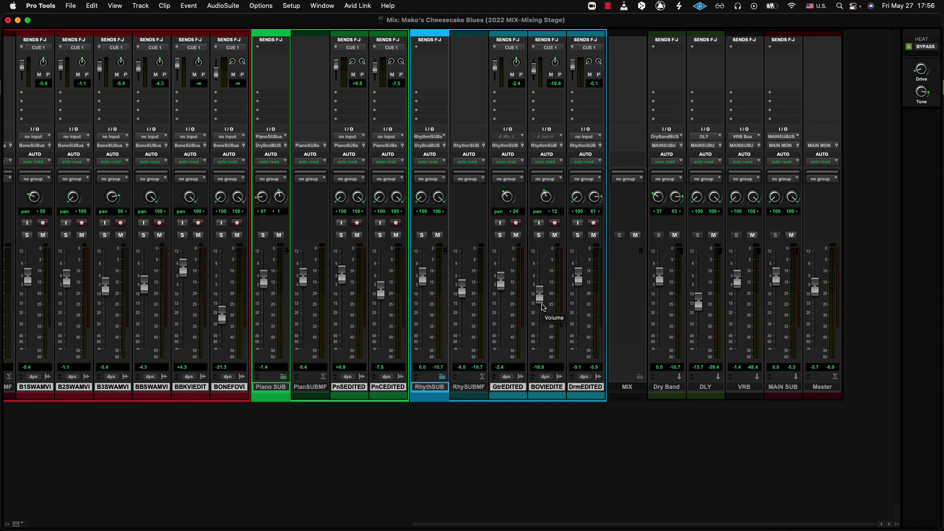
# Set up one new stereo Master Fader and name it HEAD CUE
pyautogui.press('super+shift+n')
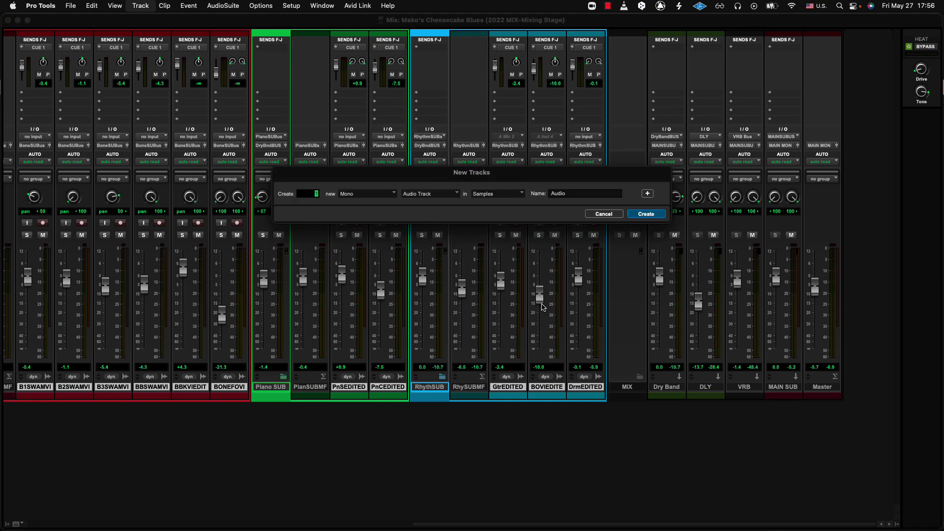
pyautogui.press('super+Down')
pyautogui.press('super+Down')
pyautogui.press('super+Right')
pyautogui.click(606, 190)
pyautogui.doubleClick(566, 191)
pyautogui.write('HEAD CUE 1')
# Create the HEADCUE1 master fader, move it after Master, and route its output to CUE 1
pyautogui.press('Return')
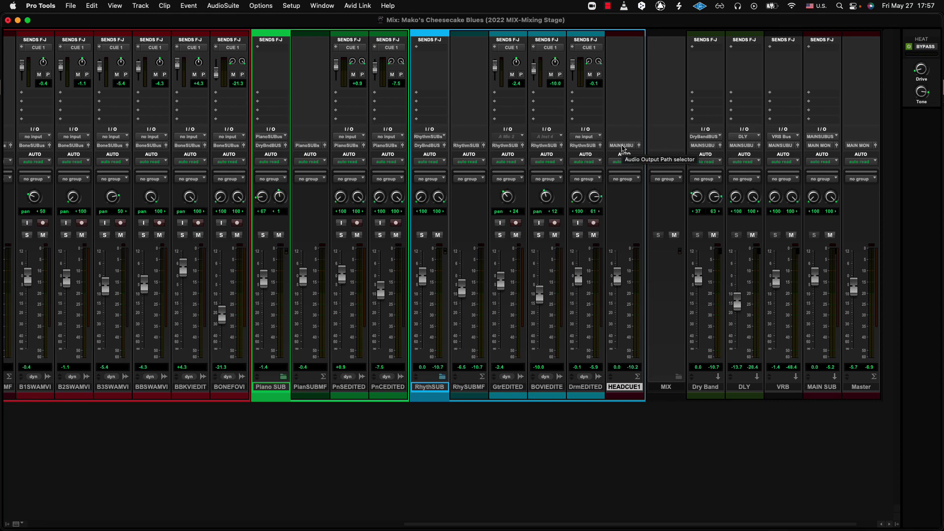
pyautogui.moveTo(631, 388); pyautogui.dragTo(664, 394)
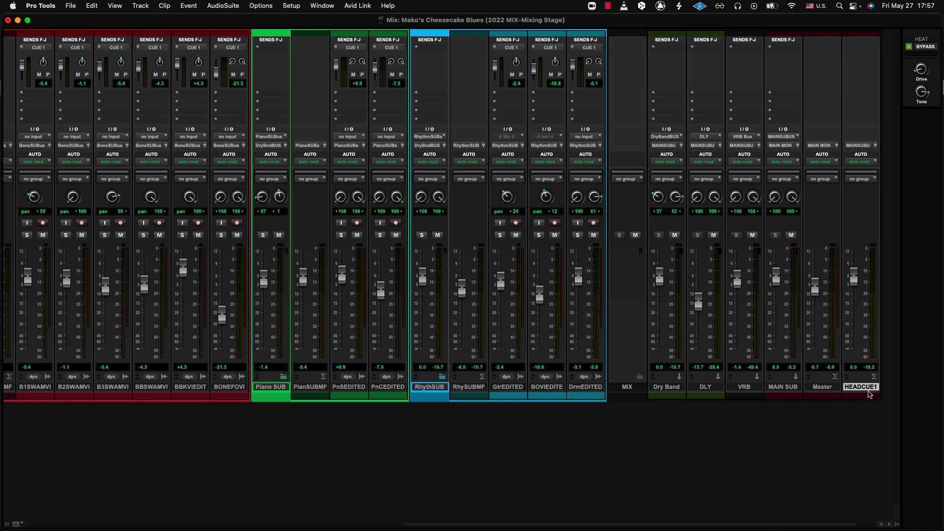
pyautogui.click(866, 146)
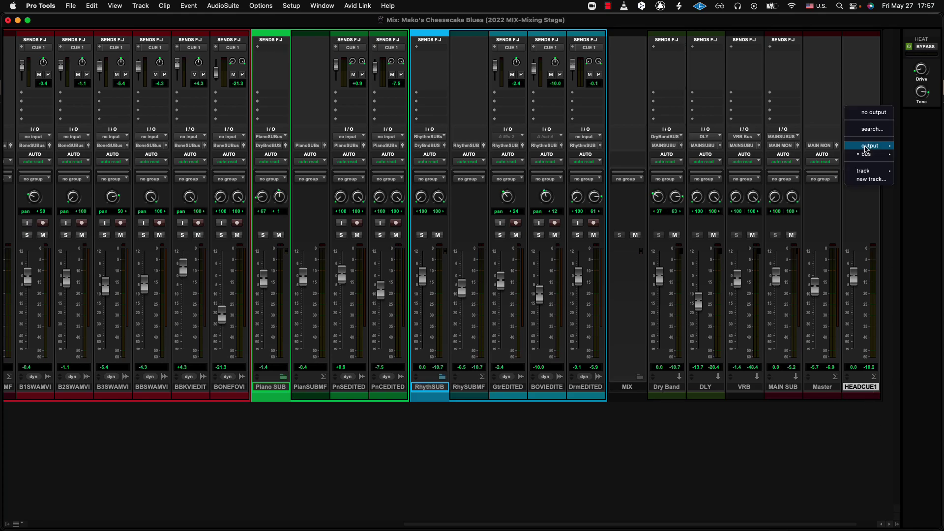
pyautogui.moveTo(866, 149)
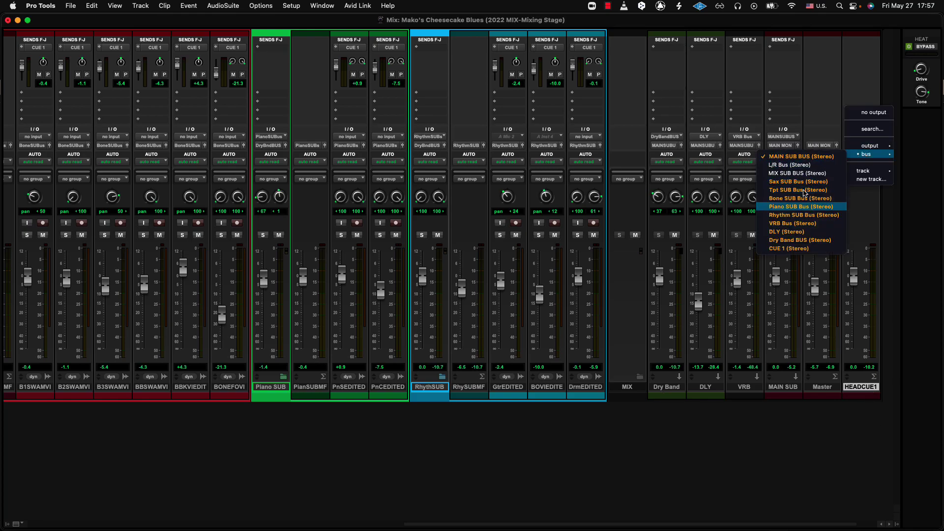
pyautogui.click(800, 252)
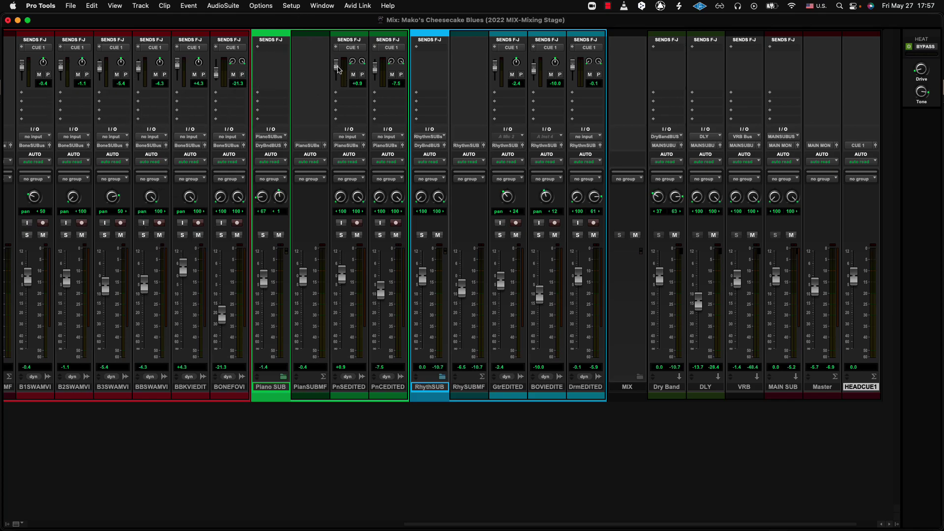
# Pull down the piano tracks' cue sends and settle the HEADCUE1 master fader at -10.2 dB
pyautogui.moveTo(337, 69); pyautogui.dragTo(332, 150)
pyautogui.moveTo(377, 69); pyautogui.dragTo(379, 121)
pyautogui.moveTo(854, 276); pyautogui.dragTo(864, 297)
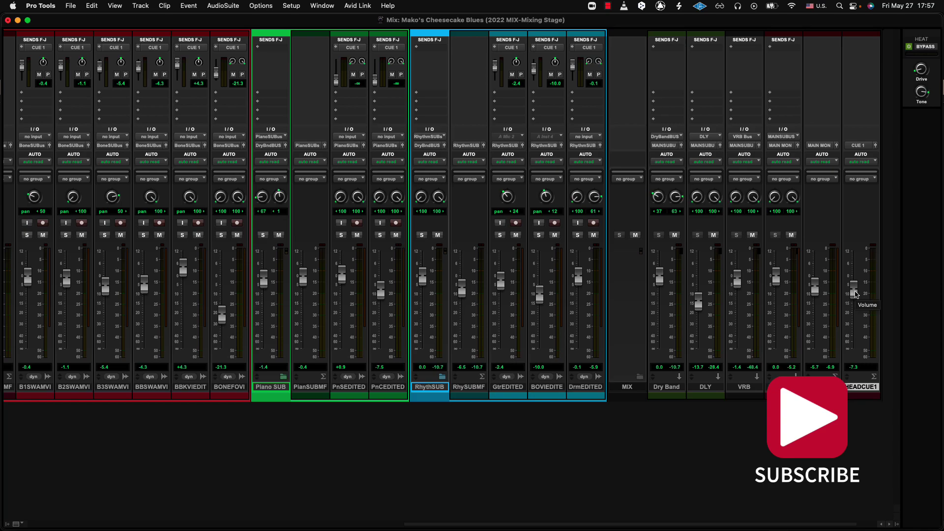
pyautogui.moveTo(855, 294); pyautogui.dragTo(857, 283)
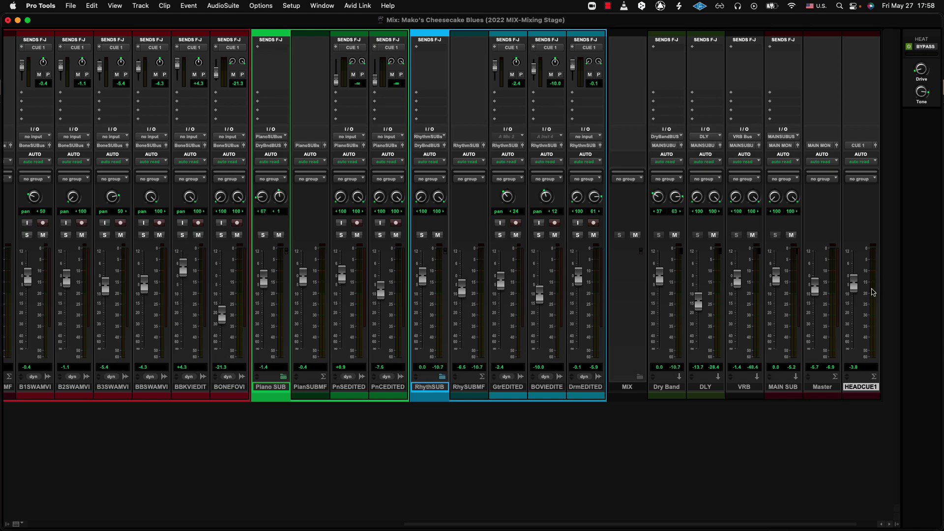
pyautogui.moveTo(856, 287); pyautogui.dragTo(856, 317)
pyautogui.moveTo(856, 321); pyautogui.dragTo(848, 302)
# Enable the Sends A-E row on every mixer strip from the mixer view options
pyautogui.hscroll(-10, 541, 229)
pyautogui.hscroll(-10, 60, 454)
pyautogui.click(16, 525)
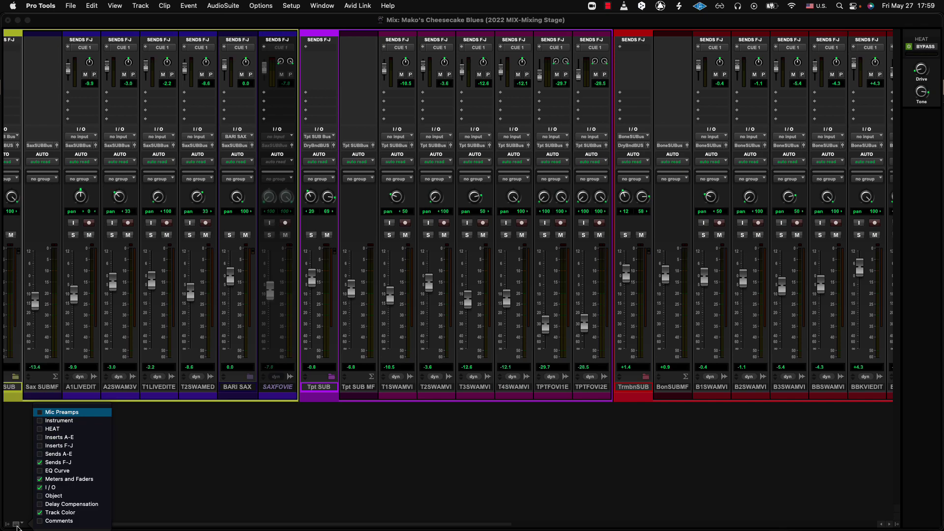
pyautogui.click(43, 455)
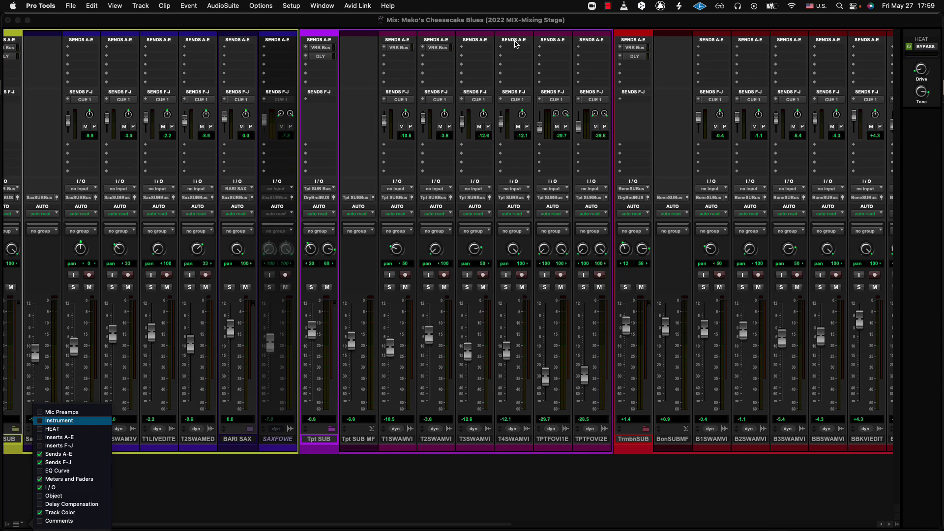
pyautogui.click(509, 56)
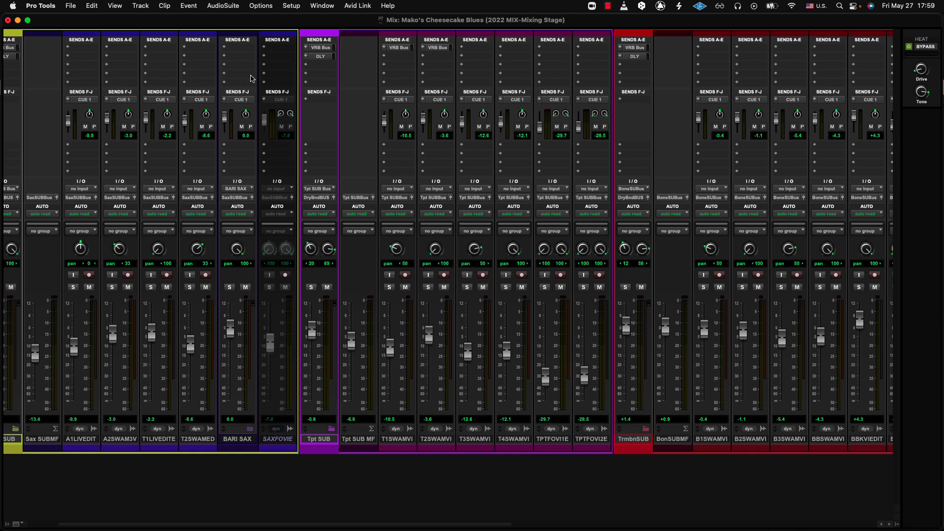
# Check A1LIVEDIT's send F assignment and send display lists without changing anything
pyautogui.hscroll(-3, 191, 118)
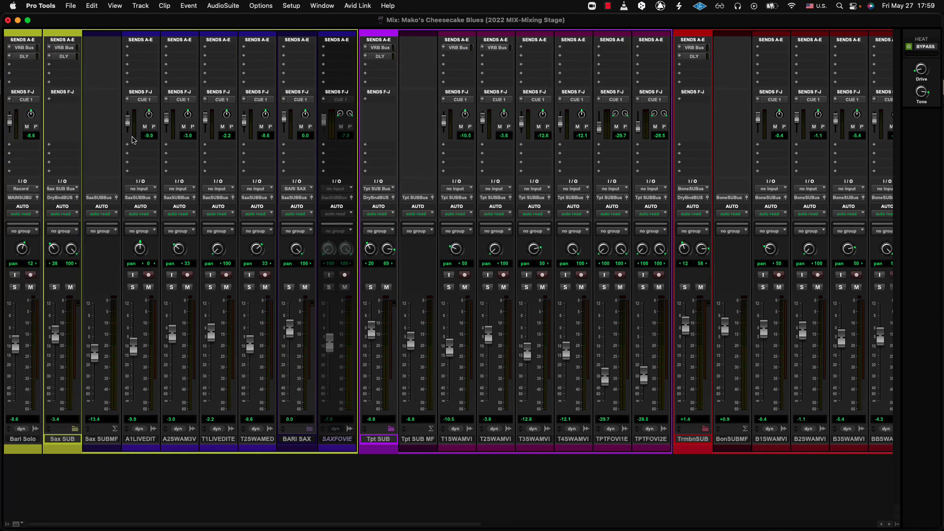
pyautogui.click(128, 102)
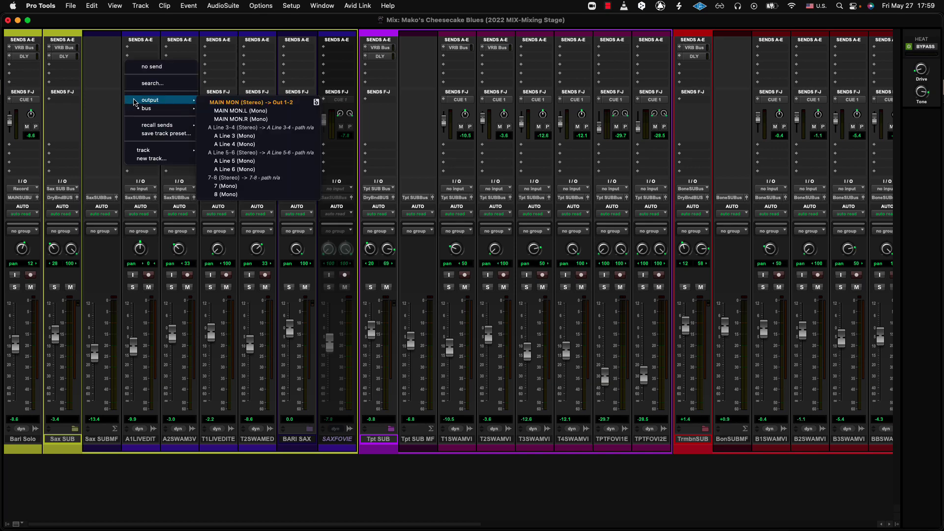
pyautogui.click(98, 123)
pyautogui.click(128, 99)
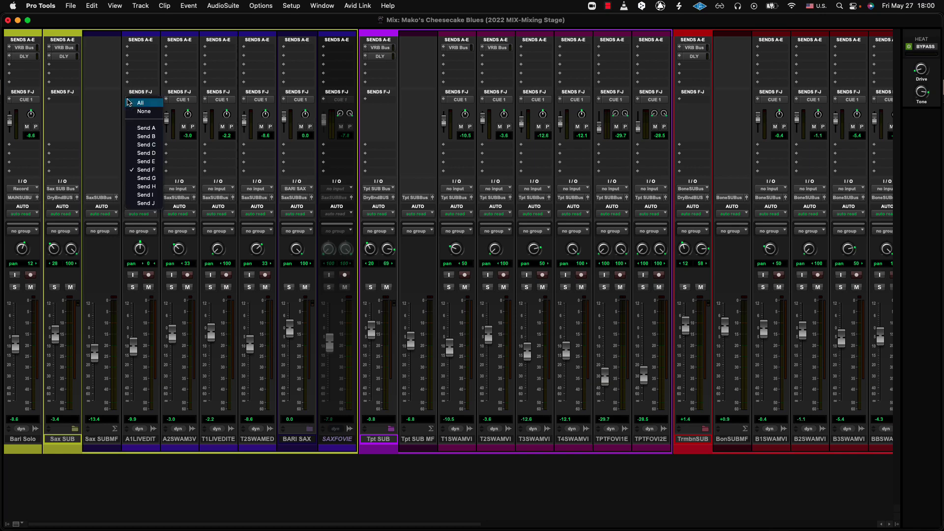
pyautogui.click(101, 98)
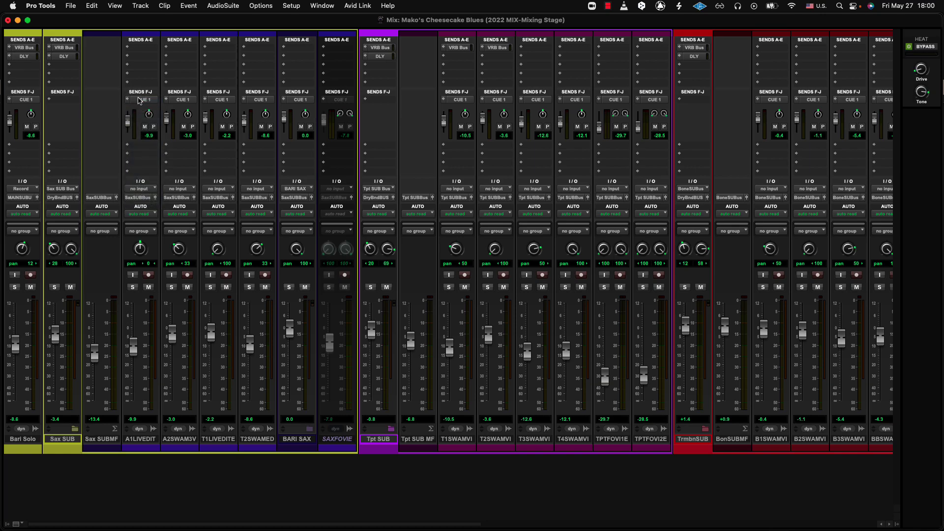
# Make the CUE 1 sends pre-fader on all tracks, toggling the pre-fader button to confirm
pyautogui.rightClick(138, 101)
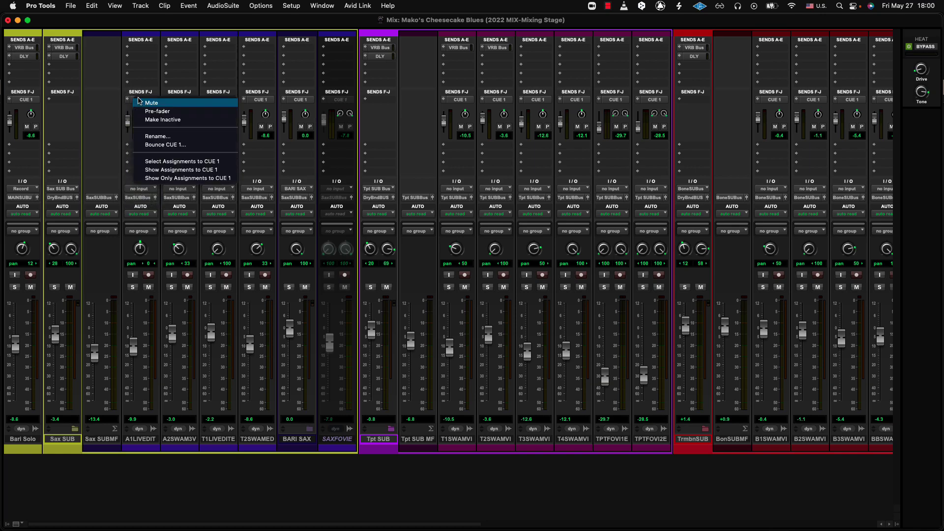
pyautogui.click(170, 113)
pyautogui.click(154, 127)
pyautogui.keyDown('alt'); pyautogui.click(154, 127); pyautogui.keyUp('alt')
pyautogui.keyDown('alt'); pyautogui.click(154, 127); pyautogui.keyUp('alt')
pyautogui.keyDown('alt'); pyautogui.click(154, 127); pyautogui.keyUp('alt')
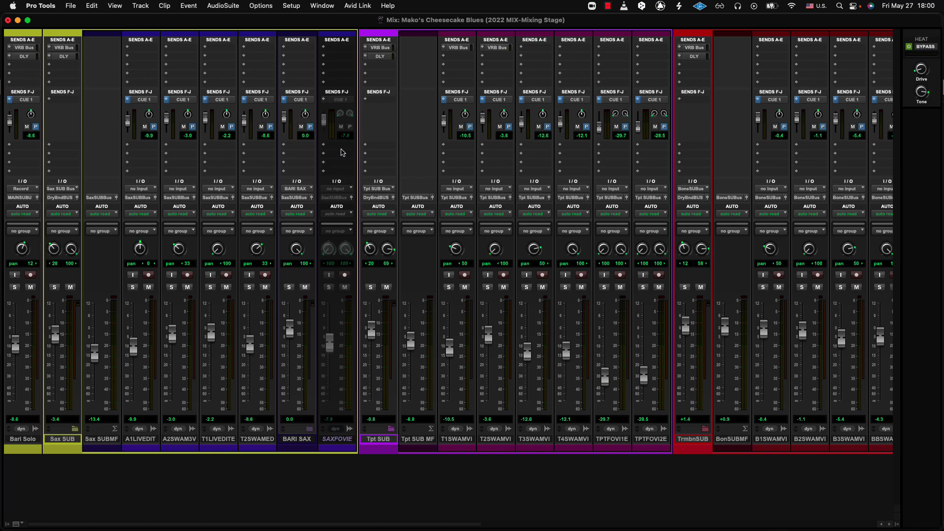
pyautogui.hscroll(10, 341, 152)
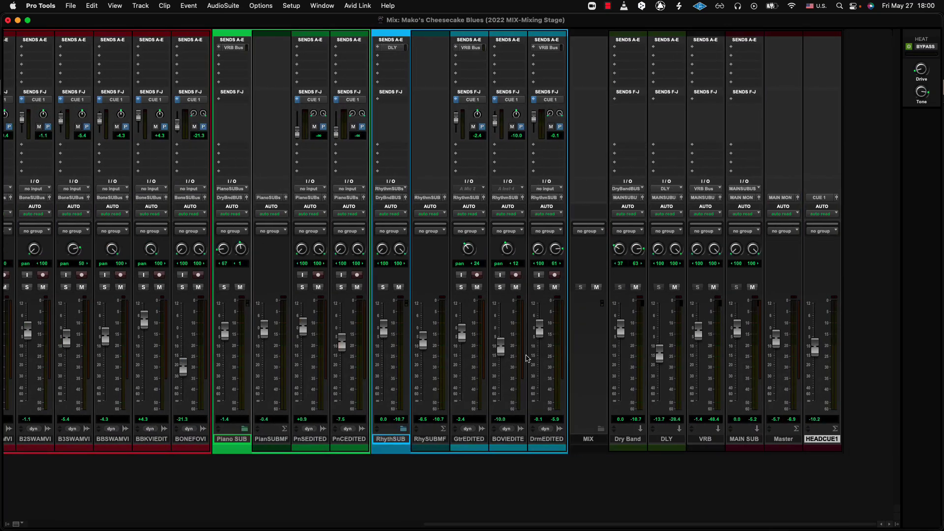